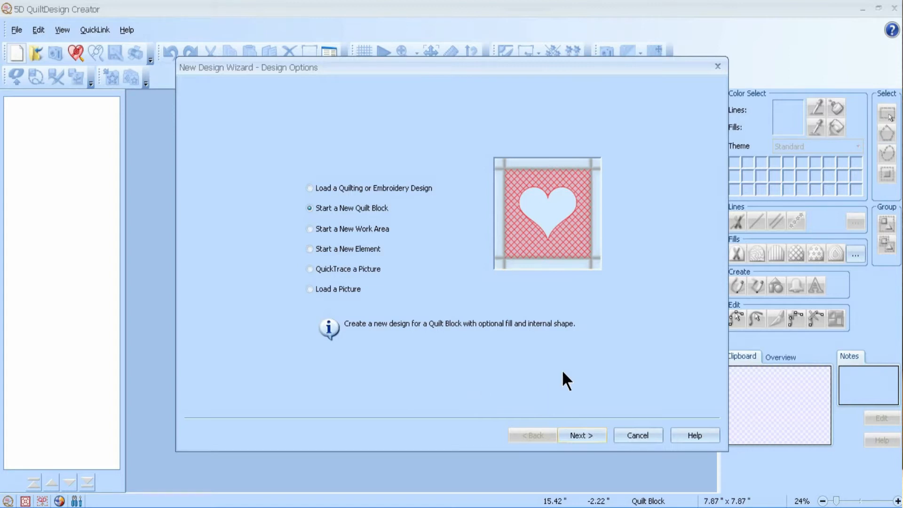
Start a new quilt block with the octagon shape, measured side to side at 7.874", at a 0 angle.
left_click(586, 434)
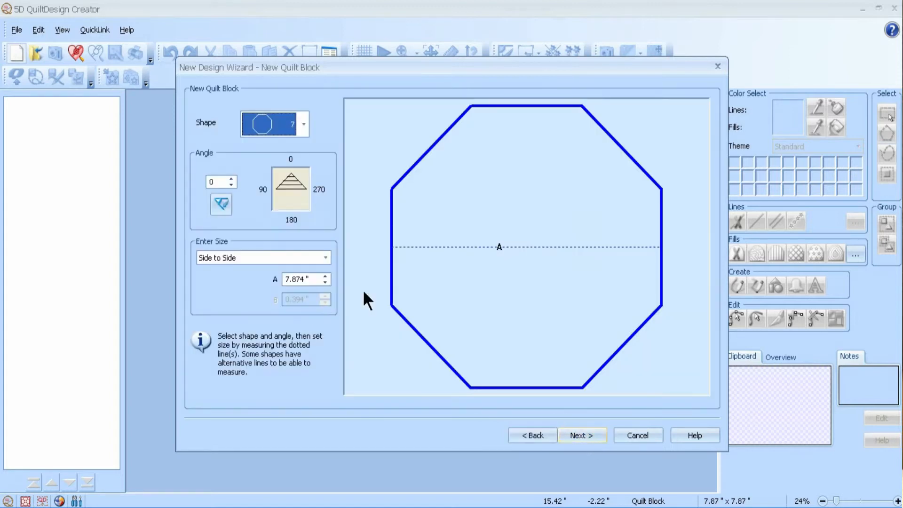
left_click(300, 120)
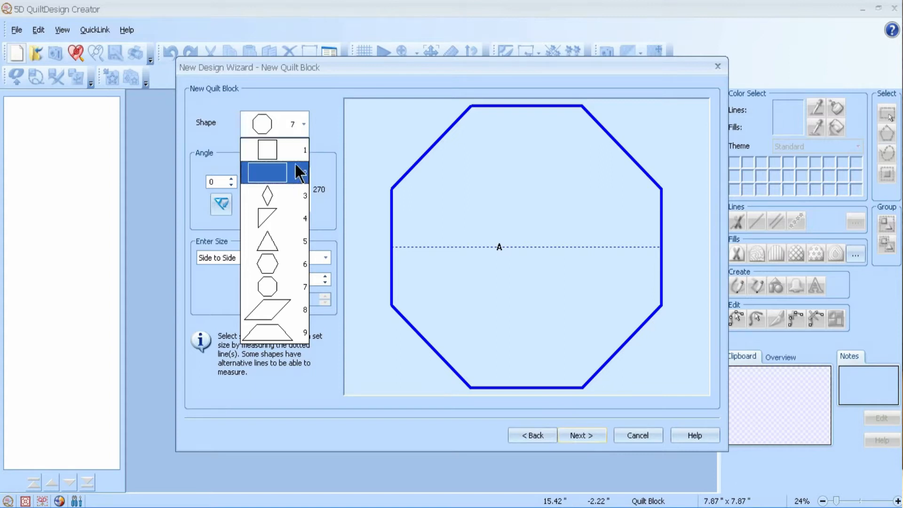
left_click(294, 290)
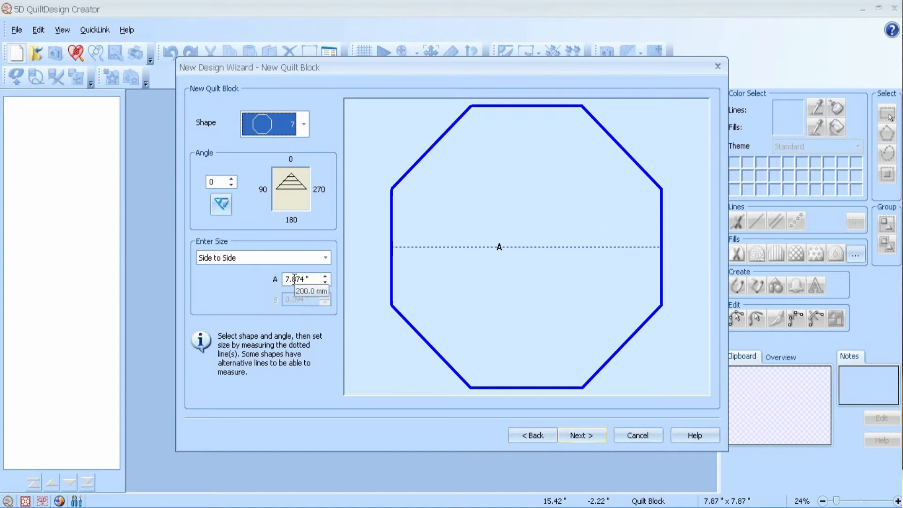
left_click(582, 434)
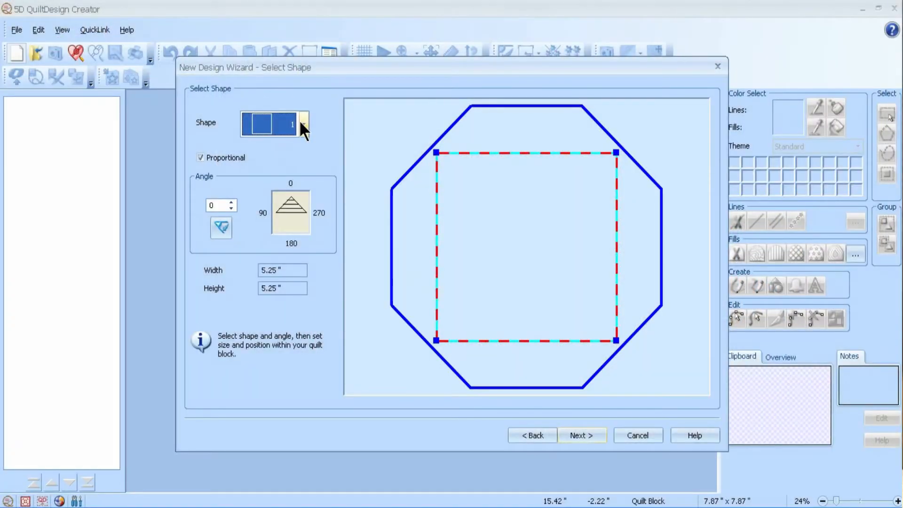
Choose a circle as the block's internal shape and enlarge it proportionally to about 5.31" by 5.33".
left_click(301, 123)
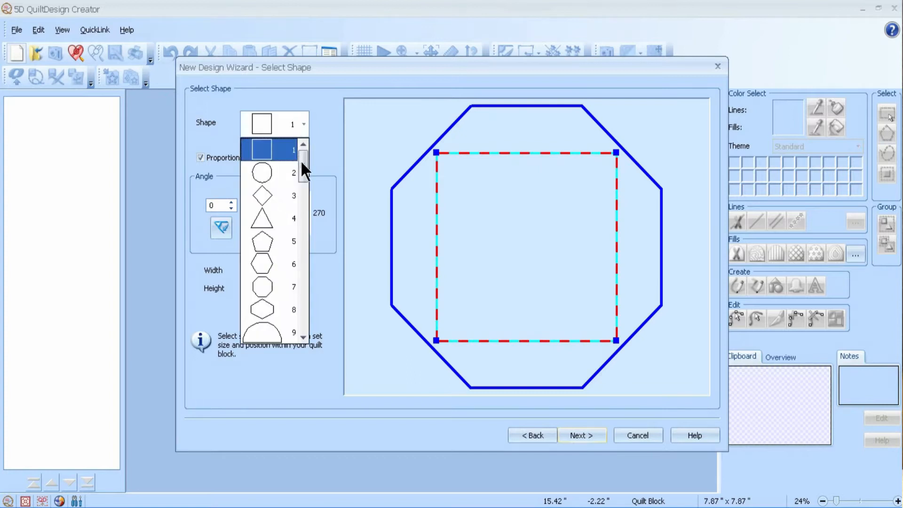
mouse_move(301, 162)
left_mouse_down()
mouse_move(337, 263)
mouse_move(345, 319)
mouse_move(299, 165)
left_mouse_up()
left_click(285, 178)
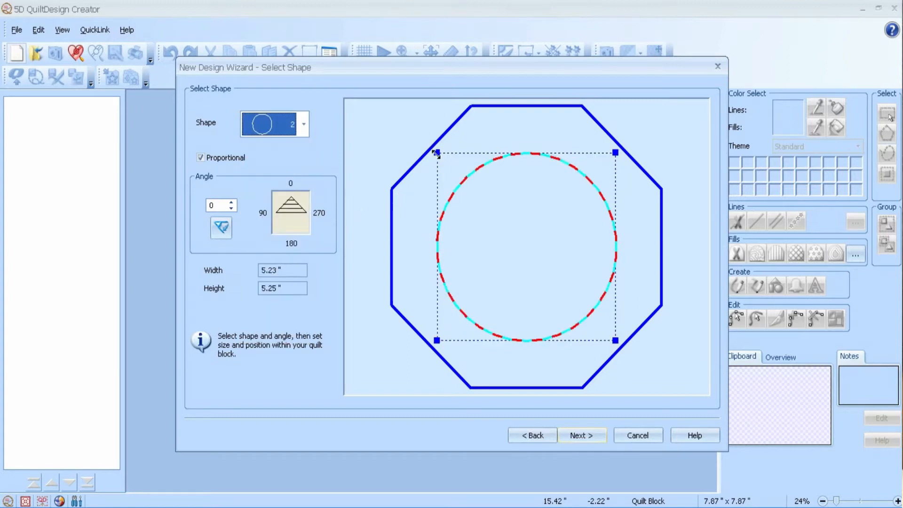
mouse_move(436, 152)
left_mouse_down()
mouse_move(448, 164)
mouse_move(436, 149)
left_mouse_up()
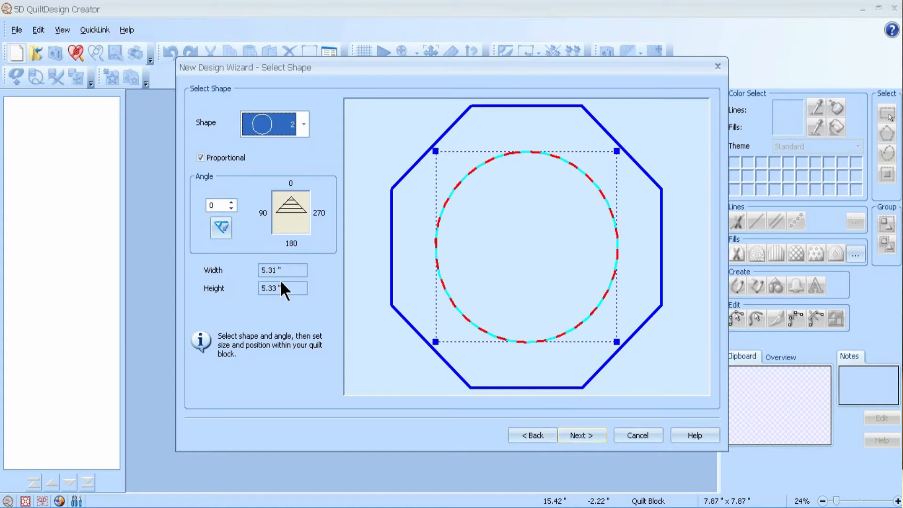
left_click(588, 434)
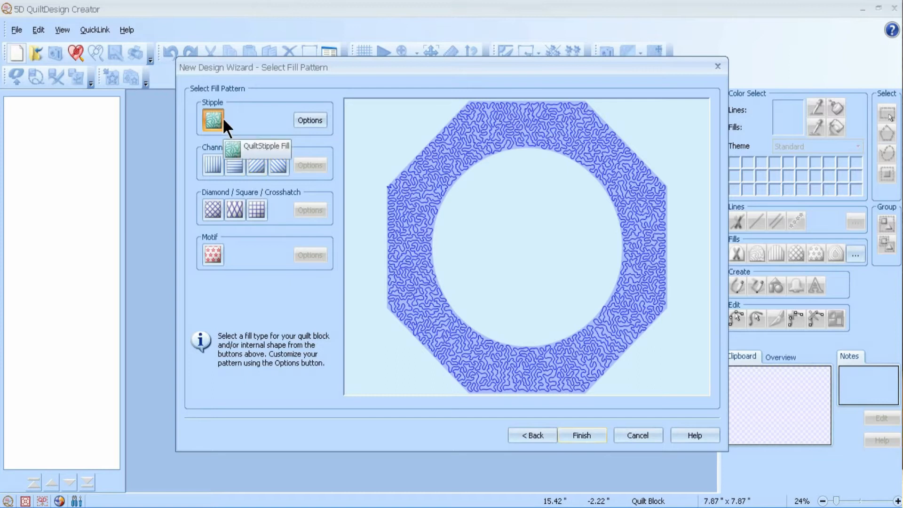
Try the vertical and diagonal channel, diamond, square and motif fills on the quilt block.
left_click(216, 165)
left_click(257, 162)
left_click(212, 210)
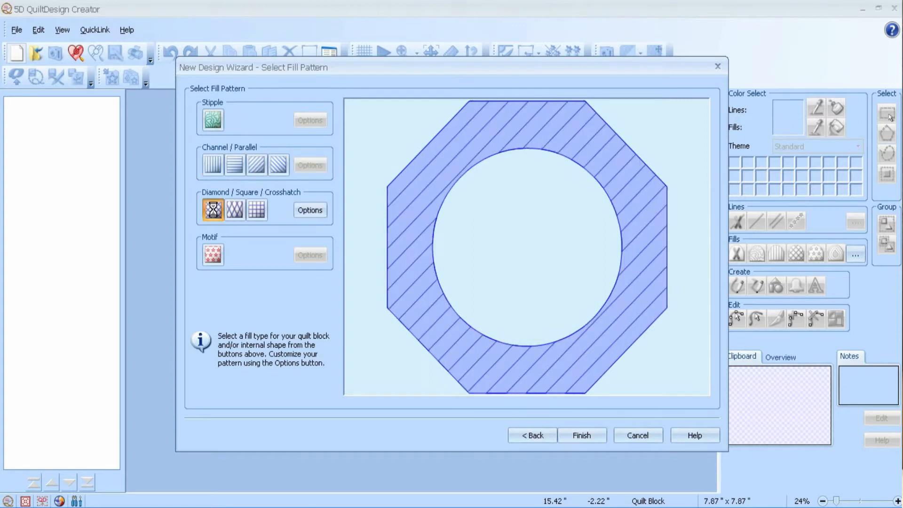
left_click(259, 209)
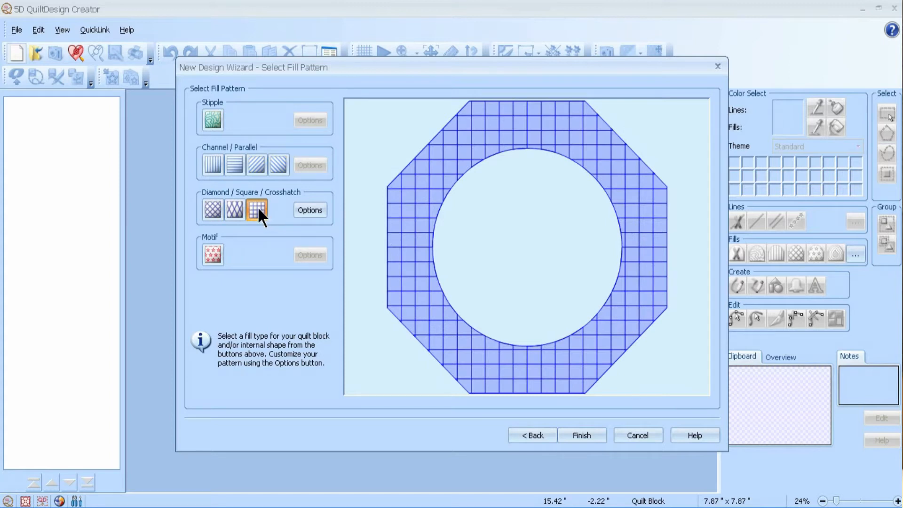
left_click(218, 256)
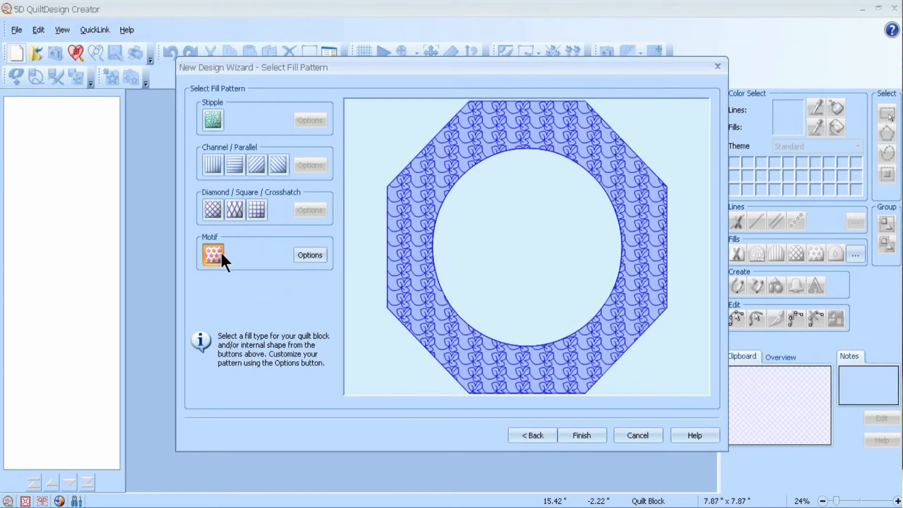
Apply the QuiltStipple fill around the circle, raise its gap by four increments and create the quilt block.
left_click(211, 120)
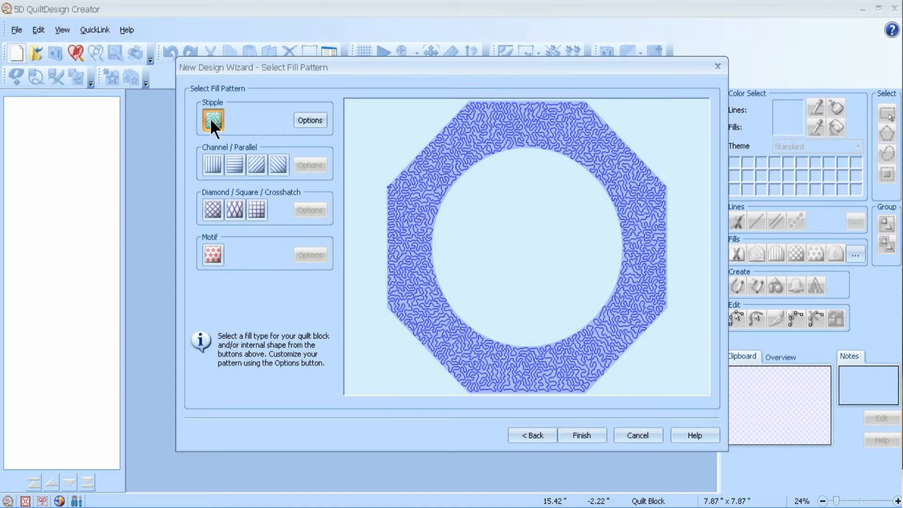
left_click(310, 120)
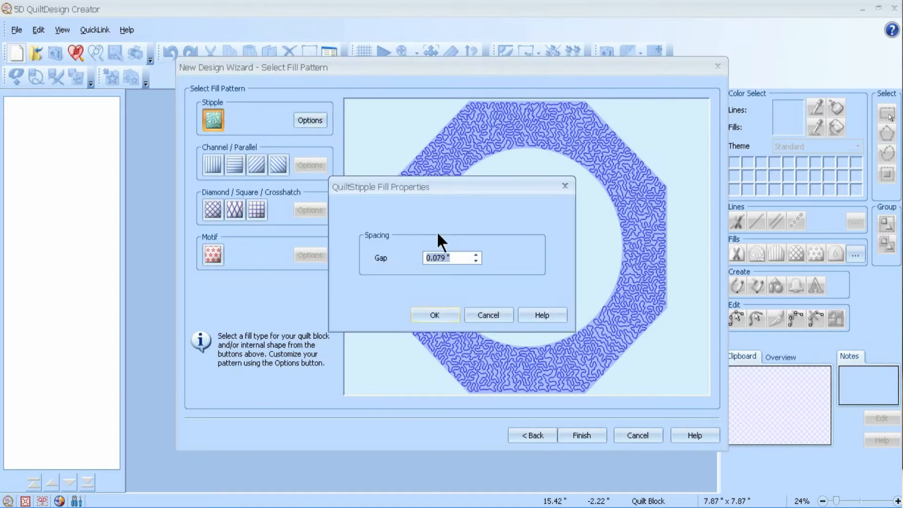
left_click(476, 255)
left_click(476, 256)
left_click(476, 255)
left_click(476, 255)
left_click(428, 318)
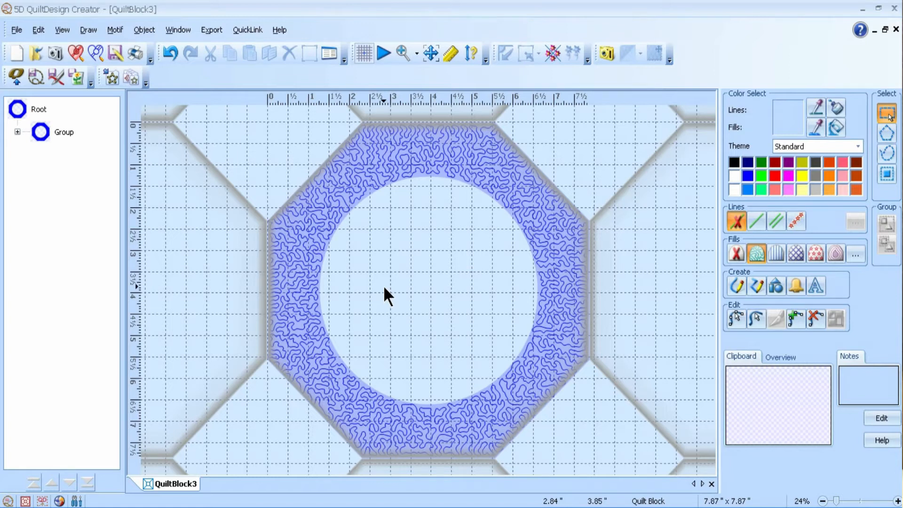
Create the text "L" inside the circle in Times New Roman, Regular, size 144.
left_click(811, 284)
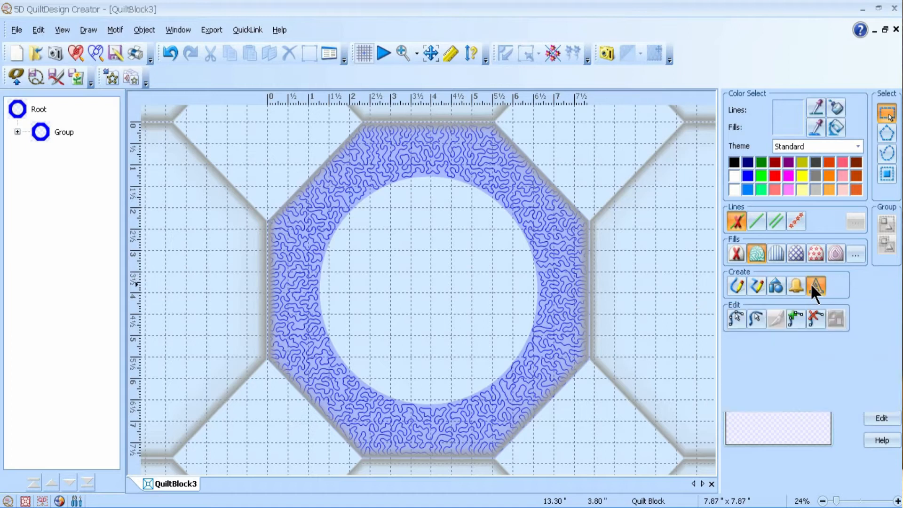
left_click(422, 270)
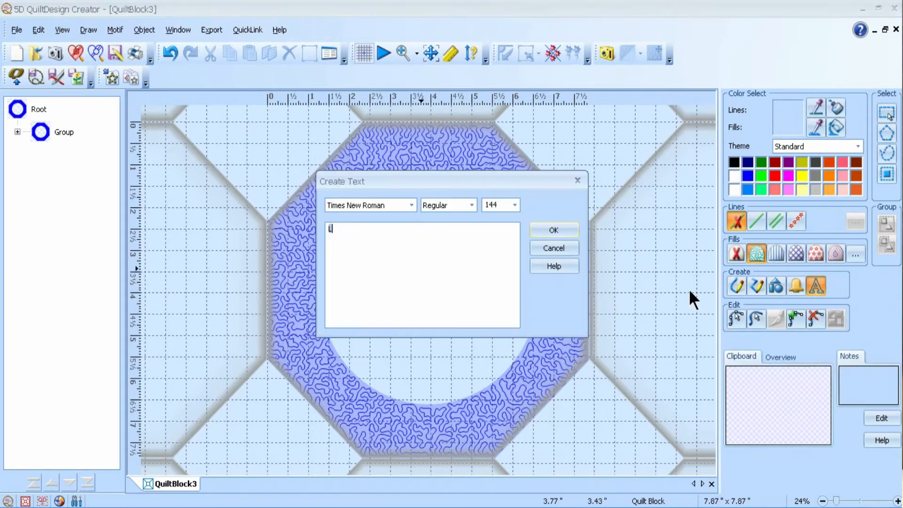
left_click(411, 205)
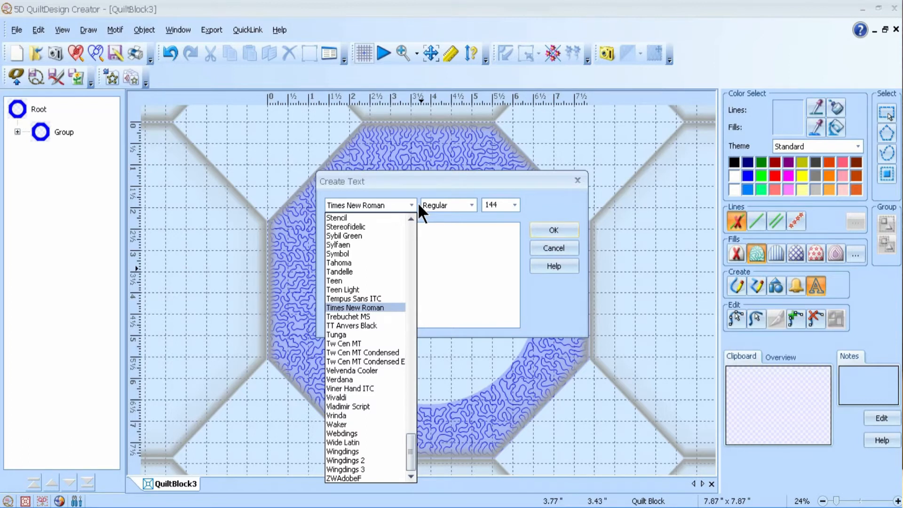
left_click(379, 307)
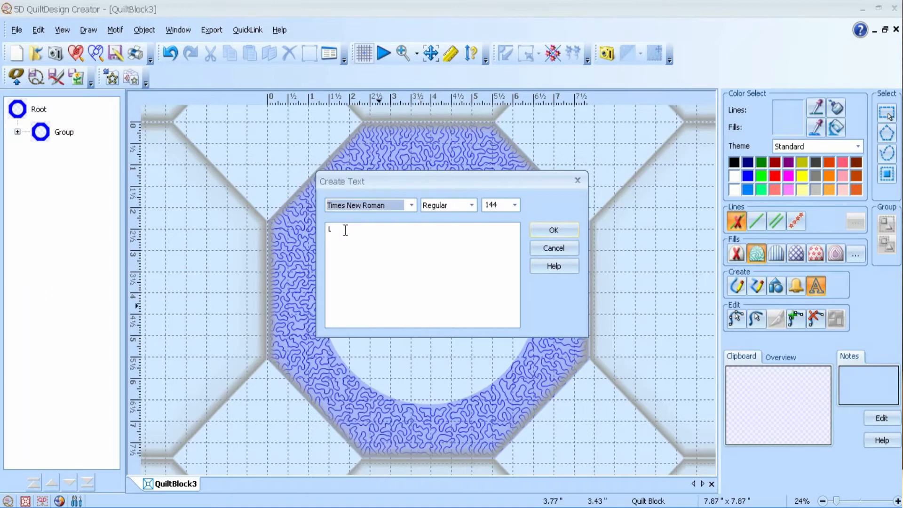
left_click(343, 234)
left_click_drag(344, 234, 308, 229)
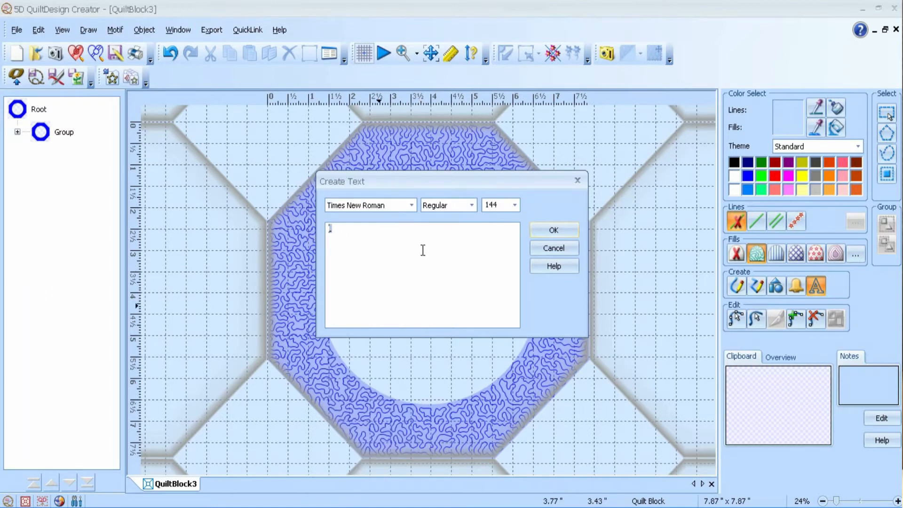
left_click(427, 245)
left_click(554, 230)
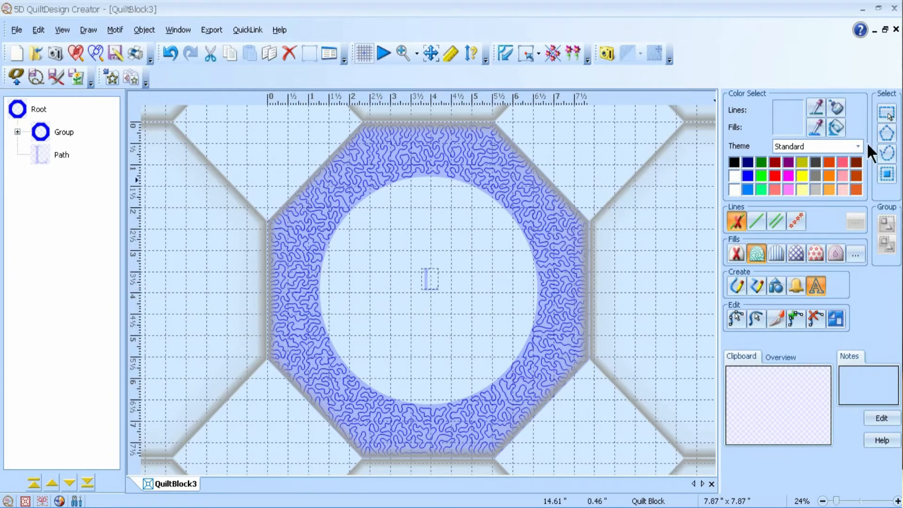
Select the letter L and enlarge it from opposite corners to fill most of the inner circle, about 3.5" wide.
left_click(888, 110)
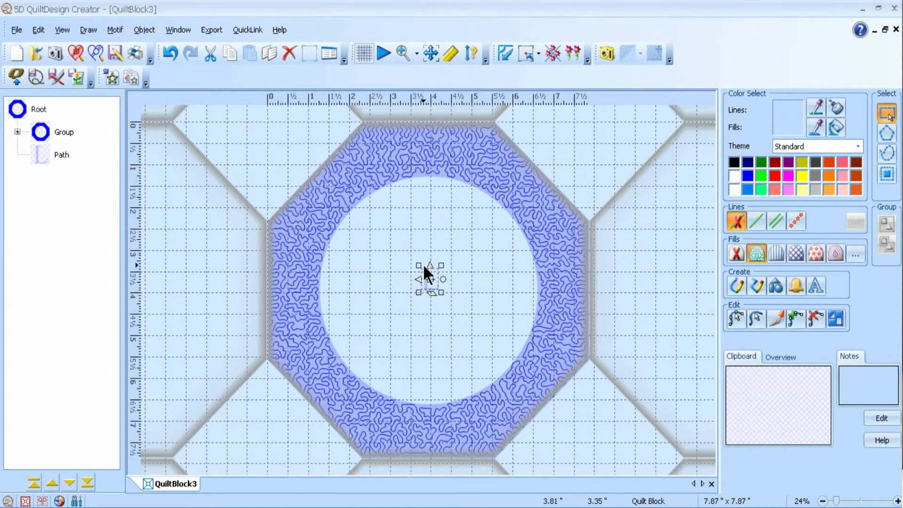
left_click_drag(421, 263, 357, 198)
left_click_drag(441, 292, 499, 381)
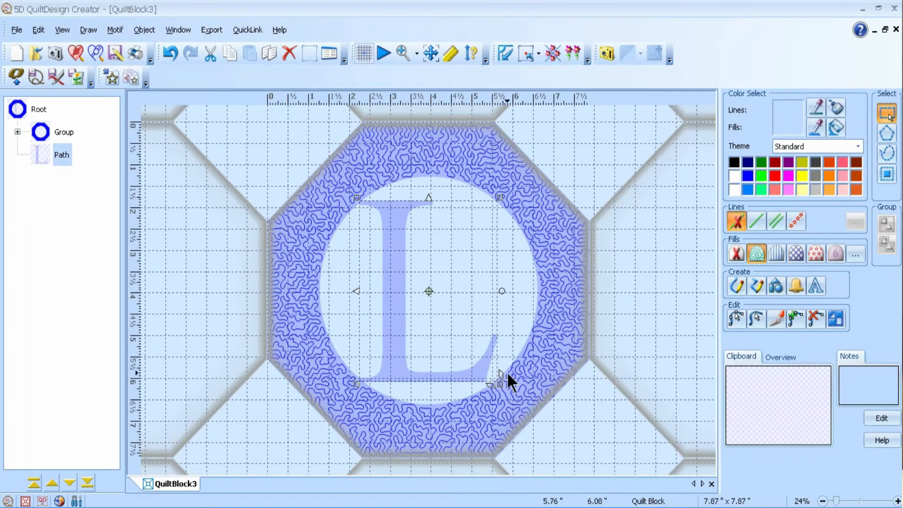
Set the letter L's properties to a single blue outline with no fill.
double_click(513, 272)
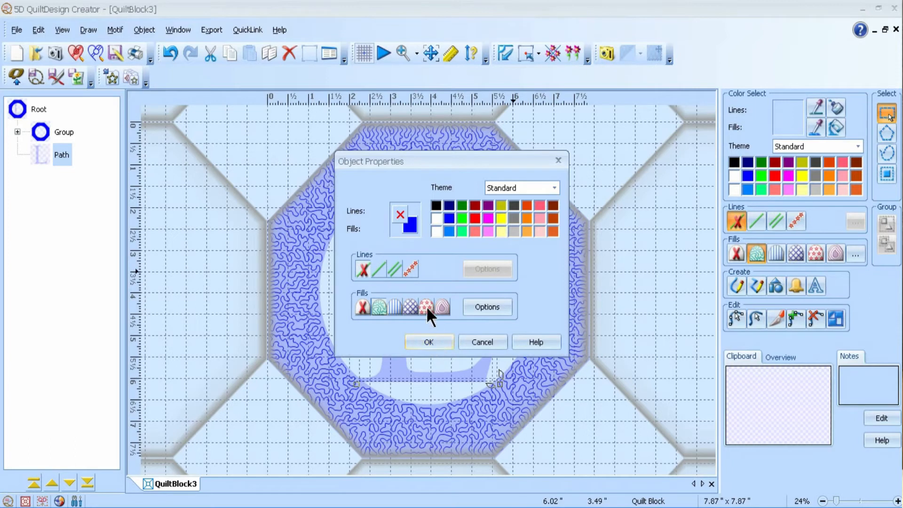
left_click(380, 267)
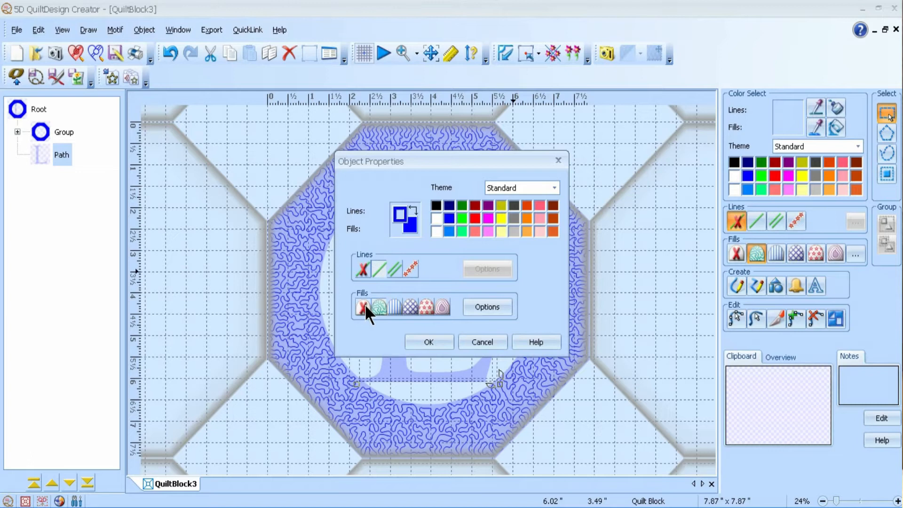
left_click(364, 305)
left_click(431, 342)
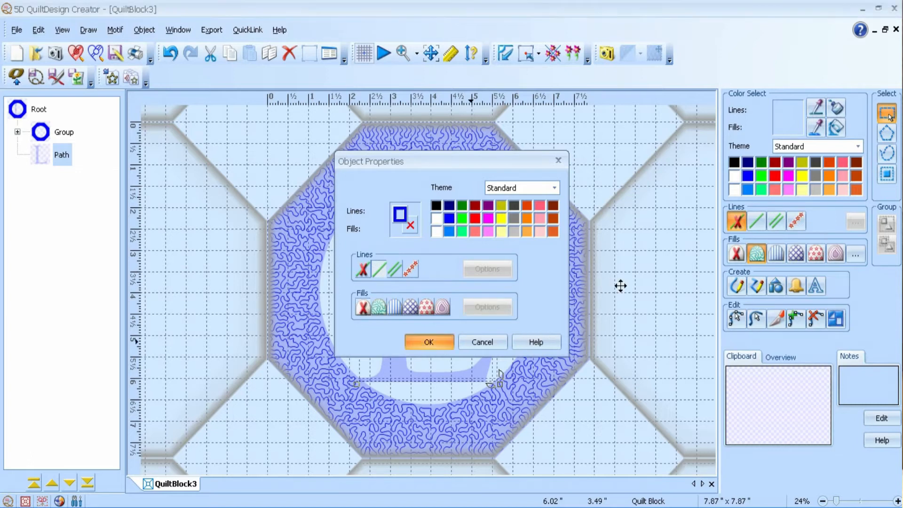